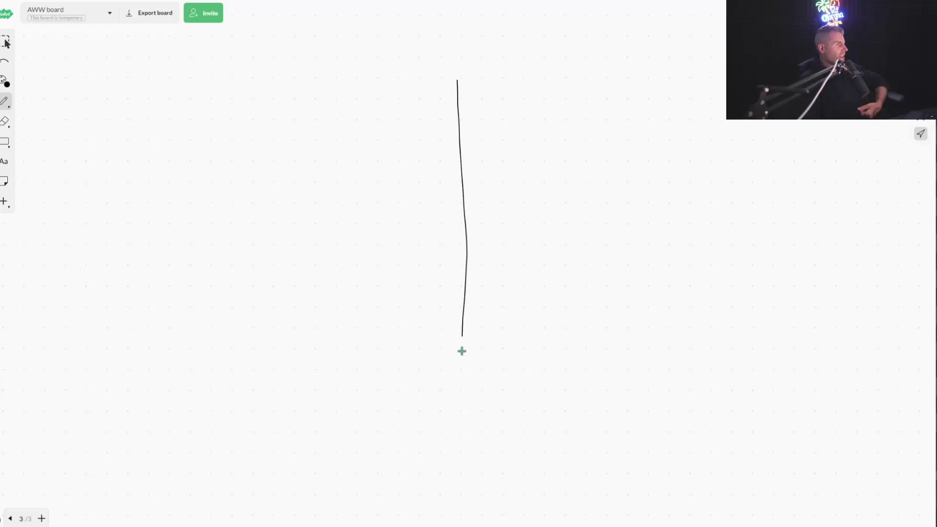
# Handwrite the headings BE and FE on either side of the vertical divider and draw a box around FE.
pyautogui.moveTo(527, 74)
pyautogui.mouseDown()
pyautogui.moveTo(530, 94)
pyautogui.moveTo(531, 79)
pyautogui.moveTo(530, 92)
pyautogui.moveTo(569, 56)
pyautogui.mouseUp()
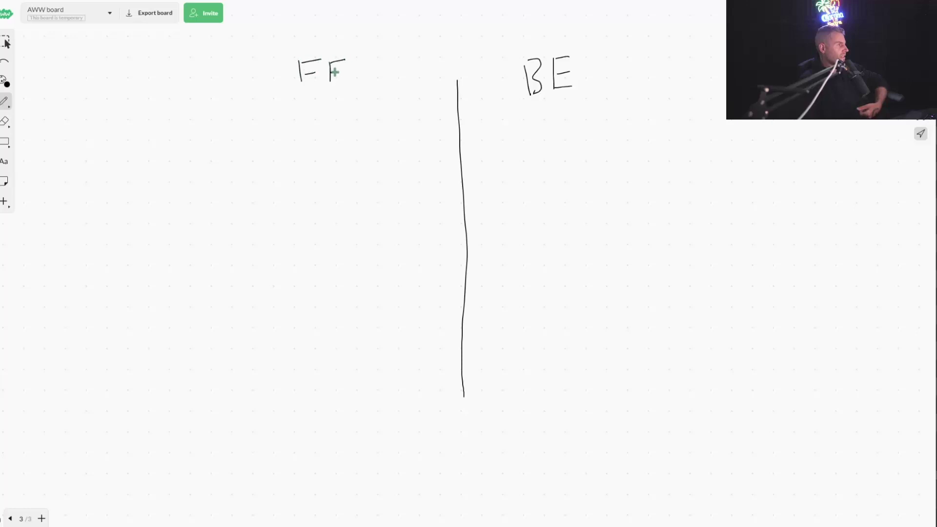
pyautogui.moveTo(275, 92)
pyautogui.mouseDown()
pyautogui.moveTo(379, 49)
pyautogui.moveTo(297, 52)
pyautogui.moveTo(277, 92)
pyautogui.mouseUp()
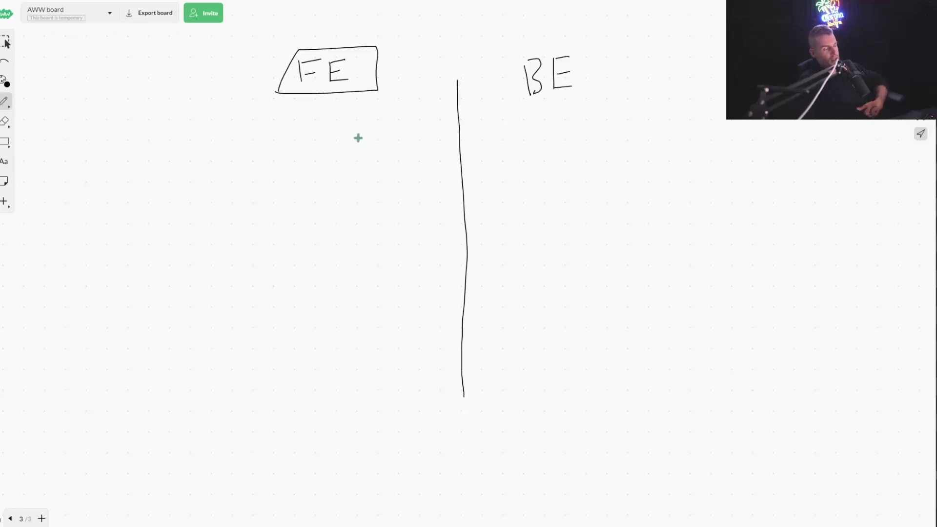
# Write 100, a connecting line and 80 under FE, and draw an arrow from 80 across the divider into the BE column.
pyautogui.moveTo(98, 177)
pyautogui.mouseDown()
pyautogui.moveTo(97, 215)
pyautogui.moveTo(128, 185)
pyautogui.mouseUp()
pyautogui.moveTo(143, 185)
pyautogui.mouseDown()
pyautogui.moveTo(129, 205)
pyautogui.moveTo(142, 186)
pyautogui.mouseUp()
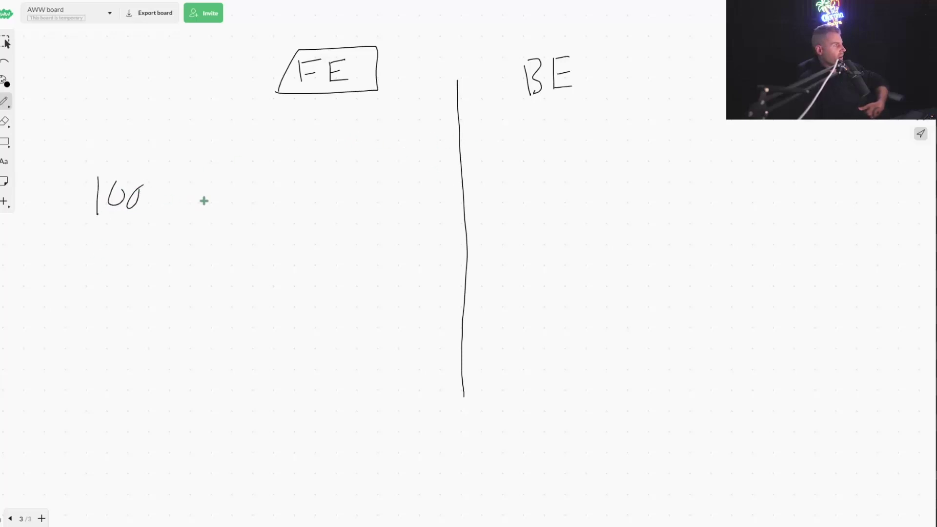
pyautogui.moveTo(211, 195); pyautogui.dragTo(248, 195)
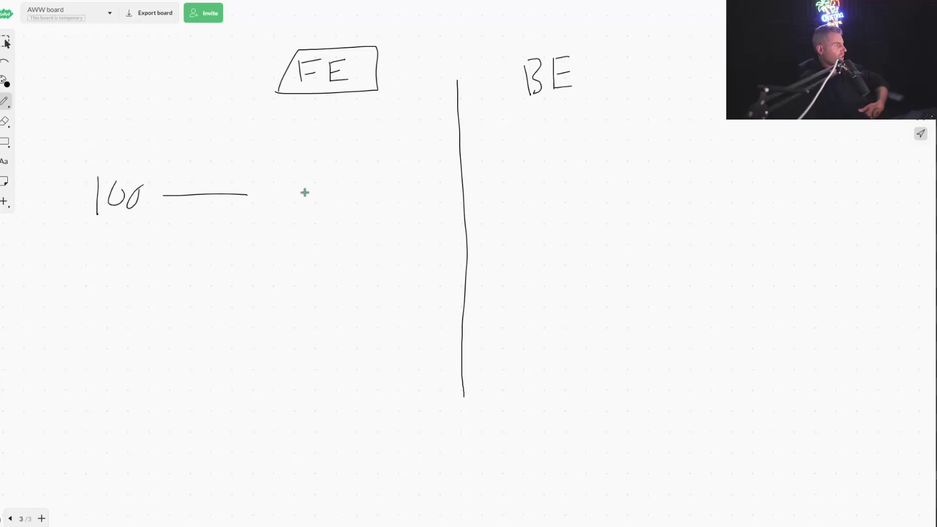
pyautogui.moveTo(312, 177)
pyautogui.mouseDown()
pyautogui.moveTo(508, 196)
pyautogui.moveTo(512, 211)
pyautogui.mouseUp()
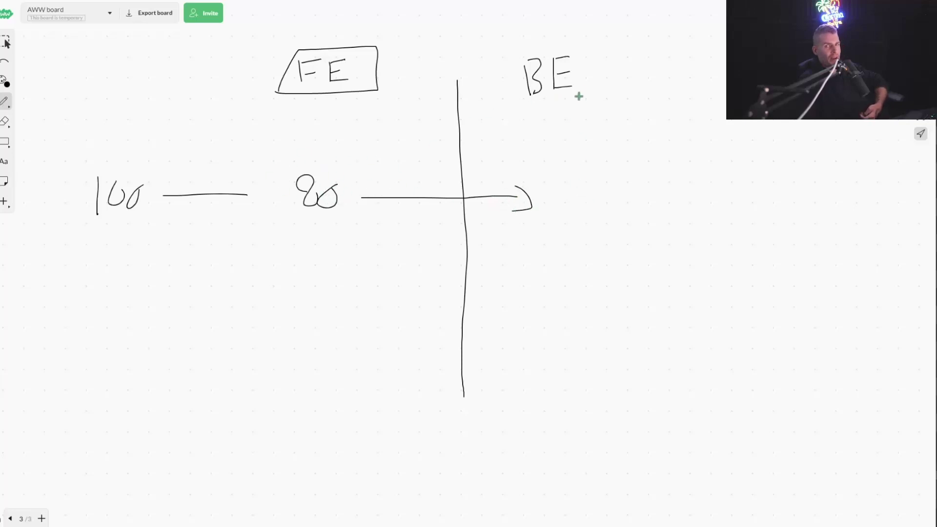
# Write an underlined 200 at the arrow's end in the BE column and 300 beneath it with an arrow pointing to it.
pyautogui.moveTo(566, 176)
pyautogui.mouseDown()
pyautogui.moveTo(579, 203)
pyautogui.moveTo(595, 206)
pyautogui.mouseUp()
pyautogui.moveTo(615, 178)
pyautogui.mouseDown()
pyautogui.moveTo(622, 189)
pyautogui.moveTo(624, 182)
pyautogui.mouseUp()
pyautogui.moveTo(642, 182); pyautogui.dragTo(660, 182)
pyautogui.moveTo(569, 217); pyautogui.dragTo(686, 216)
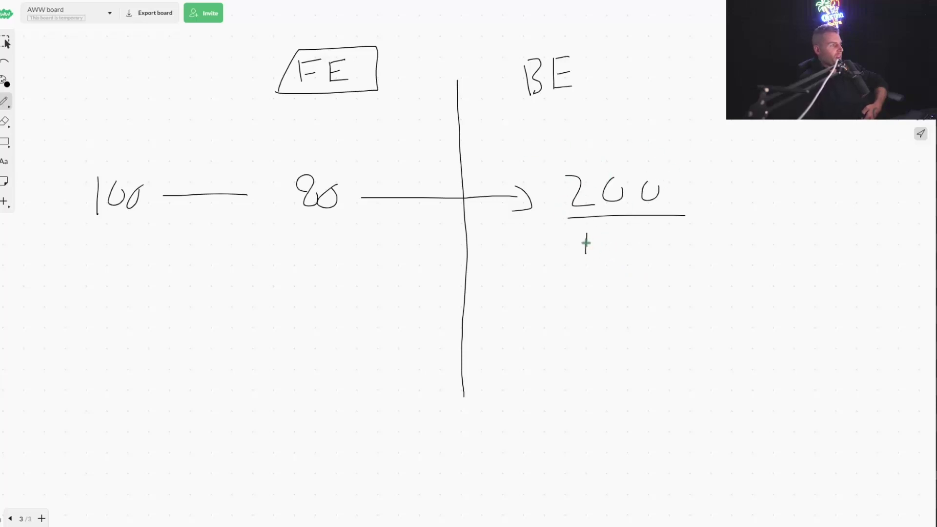
pyautogui.moveTo(588, 238); pyautogui.dragTo(577, 268)
pyautogui.moveTo(609, 243); pyautogui.dragTo(611, 246)
pyautogui.moveTo(625, 249); pyautogui.dragTo(650, 244)
pyautogui.moveTo(525, 259)
pyautogui.mouseDown()
pyautogui.moveTo(564, 258)
pyautogui.moveTo(554, 267)
pyautogui.mouseUp()
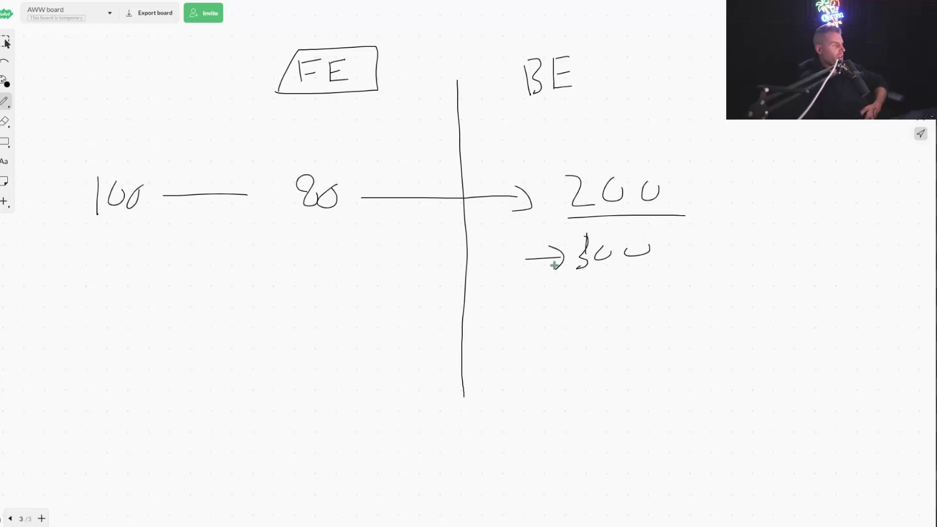
# Draw arrows pointing at the 200 and the 80, and underline the 80.
pyautogui.moveTo(534, 154)
pyautogui.mouseDown()
pyautogui.moveTo(564, 174)
pyautogui.moveTo(550, 179)
pyautogui.mouseUp()
pyautogui.moveTo(321, 117)
pyautogui.mouseDown()
pyautogui.moveTo(322, 167)
pyautogui.moveTo(338, 155)
pyautogui.mouseUp()
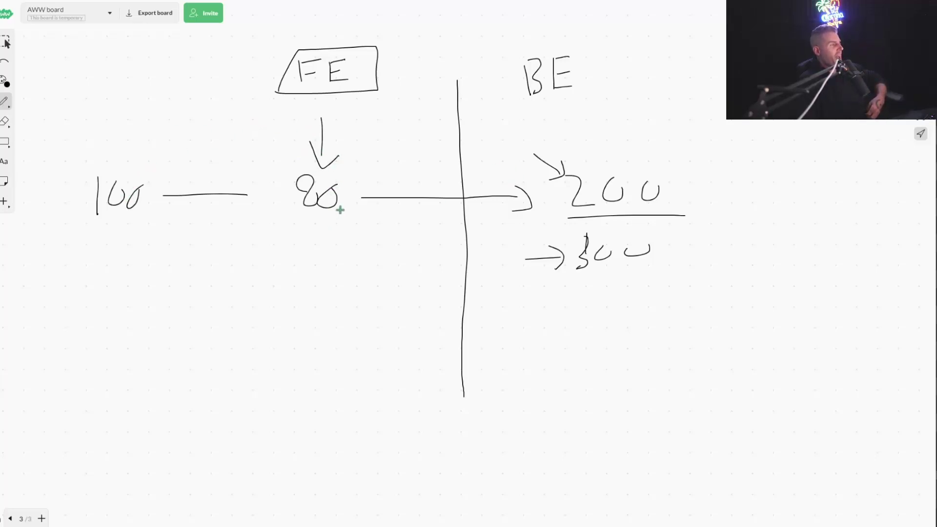
pyautogui.moveTo(284, 220); pyautogui.dragTo(353, 221)
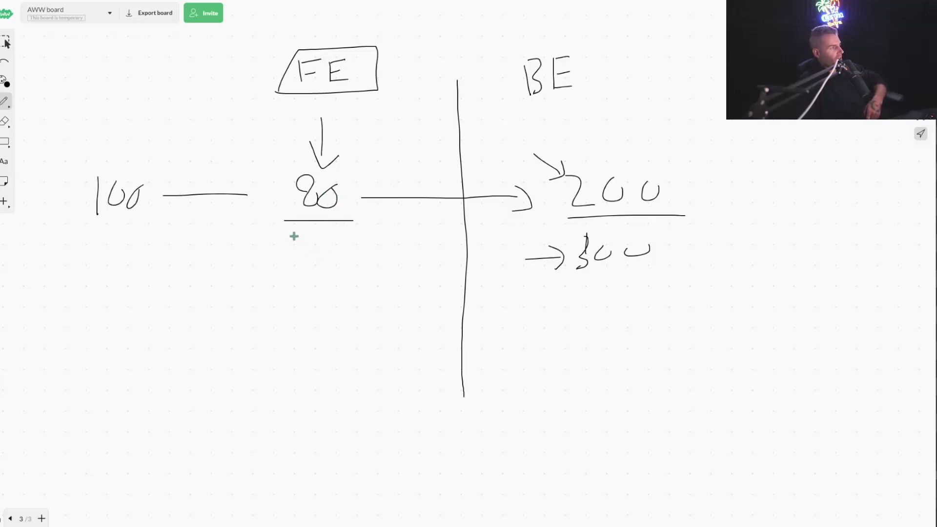
# Write 300-380 beneath the underlined 80 and draw a large box around the BE column's contents.
pyautogui.moveTo(319, 249)
pyautogui.mouseDown()
pyautogui.moveTo(361, 261)
pyautogui.moveTo(376, 241)
pyautogui.mouseUp()
pyautogui.moveTo(390, 242); pyautogui.dragTo(389, 244)
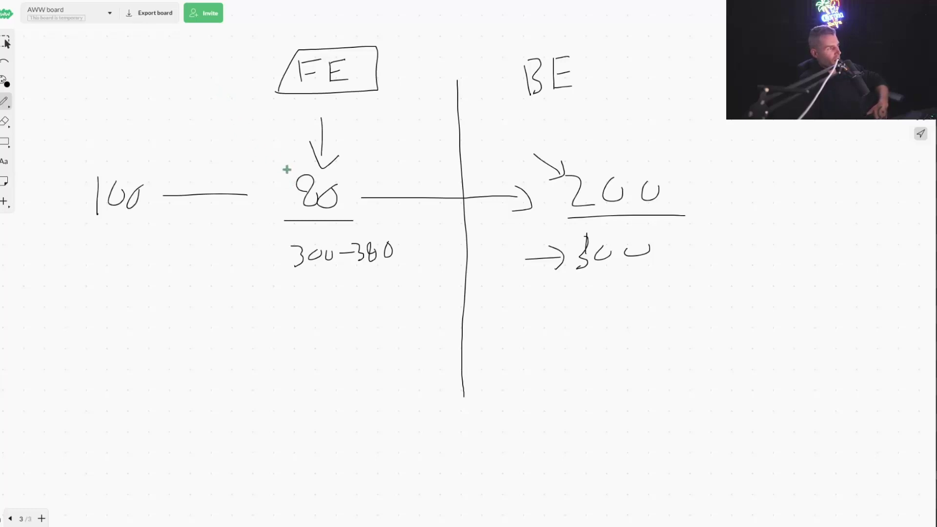
pyautogui.moveTo(514, 45)
pyautogui.mouseDown()
pyautogui.moveTo(517, 119)
pyautogui.moveTo(734, 306)
pyautogui.moveTo(692, 58)
pyautogui.moveTo(541, 34)
pyautogui.moveTo(513, 39)
pyautogui.mouseUp()
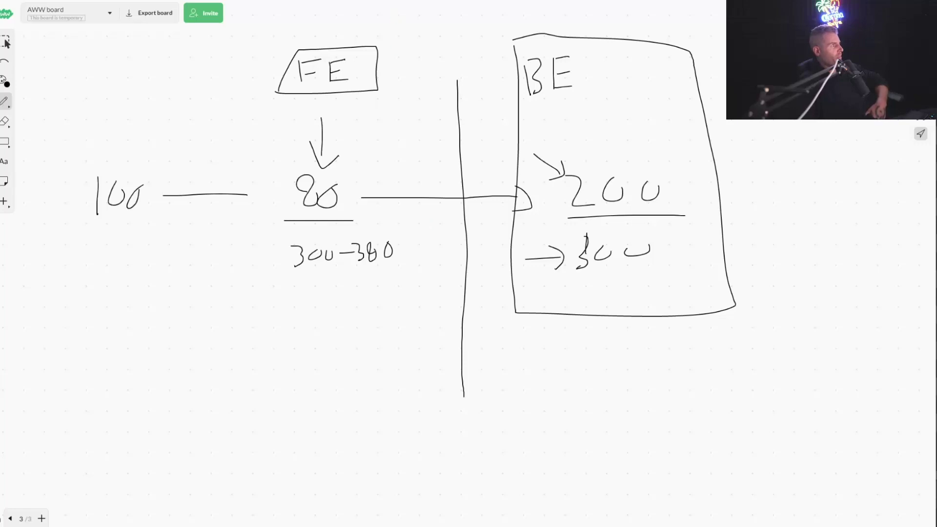
# Switch to HYROS, close the customer journey and open the tracking product list.
pyautogui.click(430, 1)
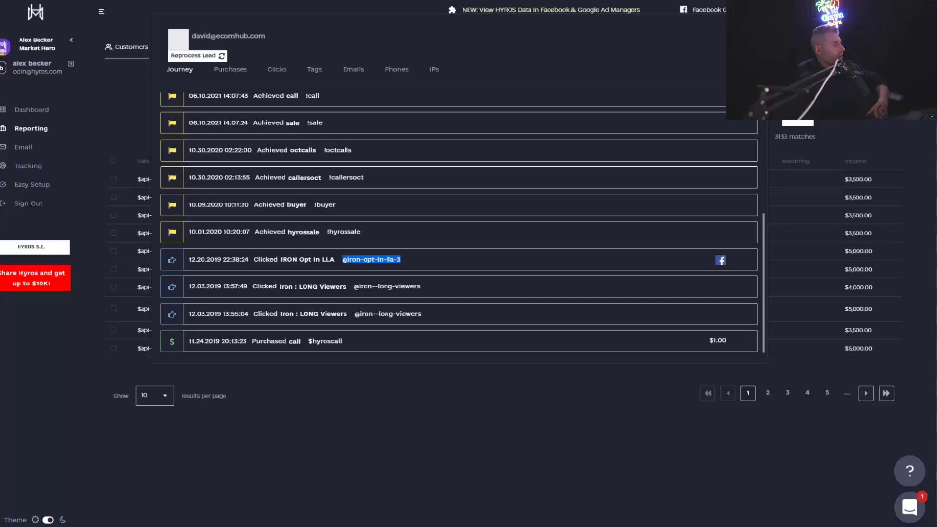
pyautogui.click(130, 109)
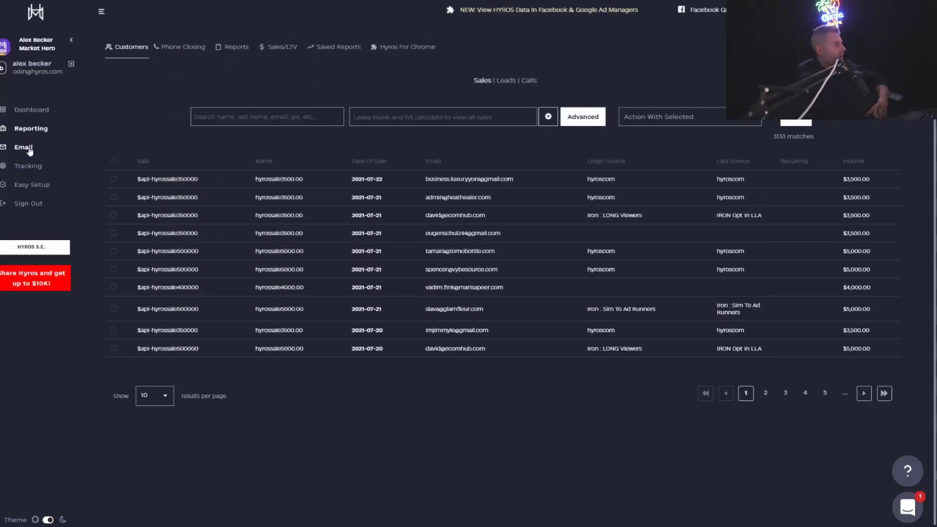
pyautogui.click(33, 167)
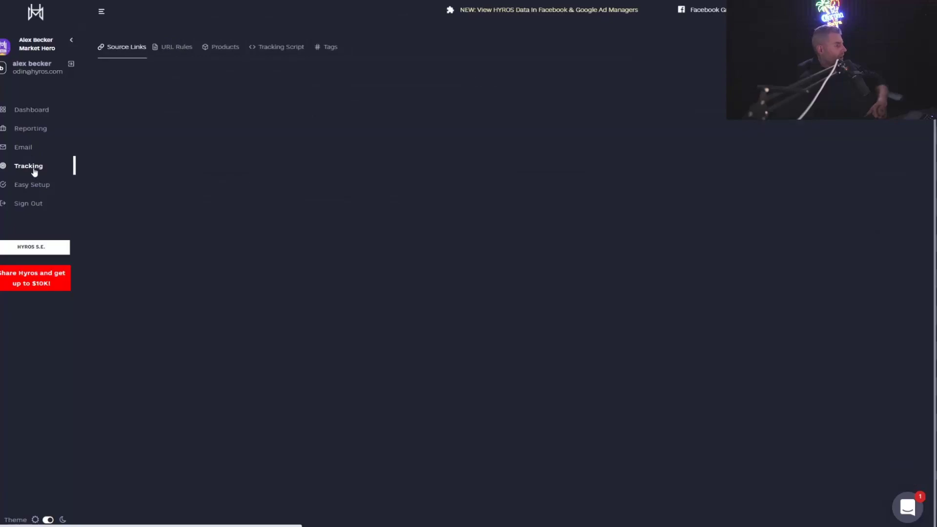
pyautogui.click(216, 54)
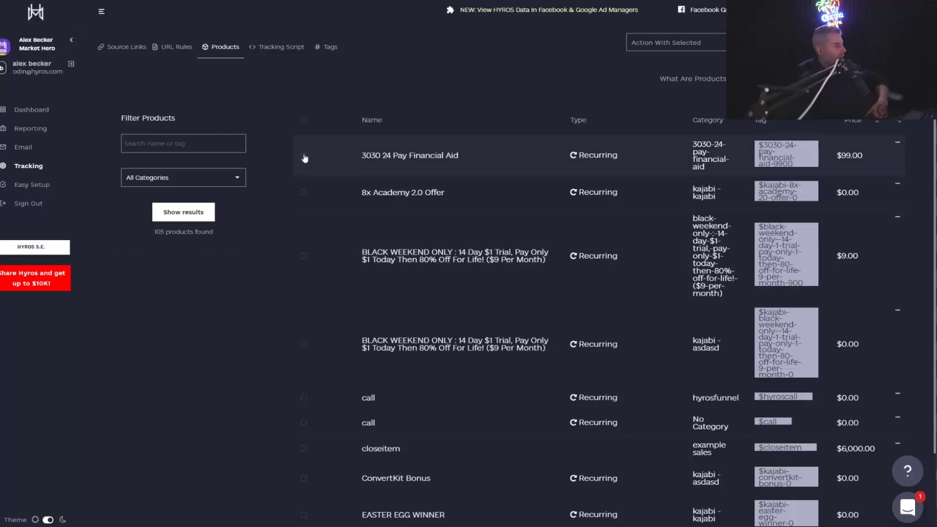
# Create a frontend category and assign it to 3030 24 Pay Financial Aid, 8x Academy 2.0 Offer and the $9.00 BLACK WEEKEND ONLY product.
pyautogui.click(307, 172)
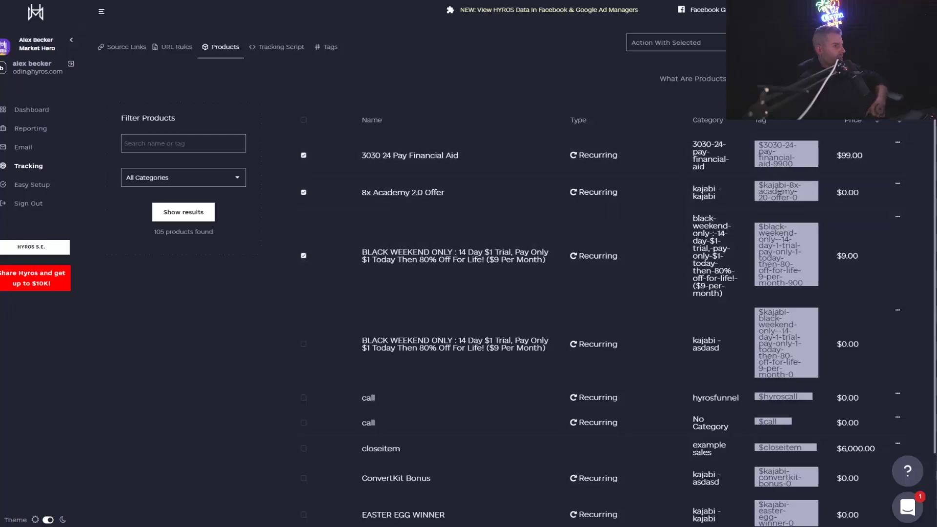
pyautogui.click(693, 42)
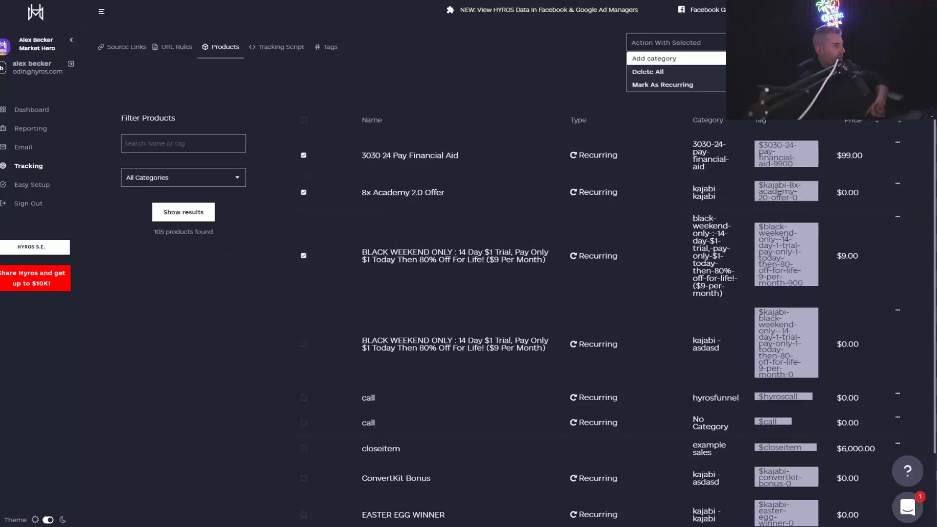
pyautogui.click(703, 59)
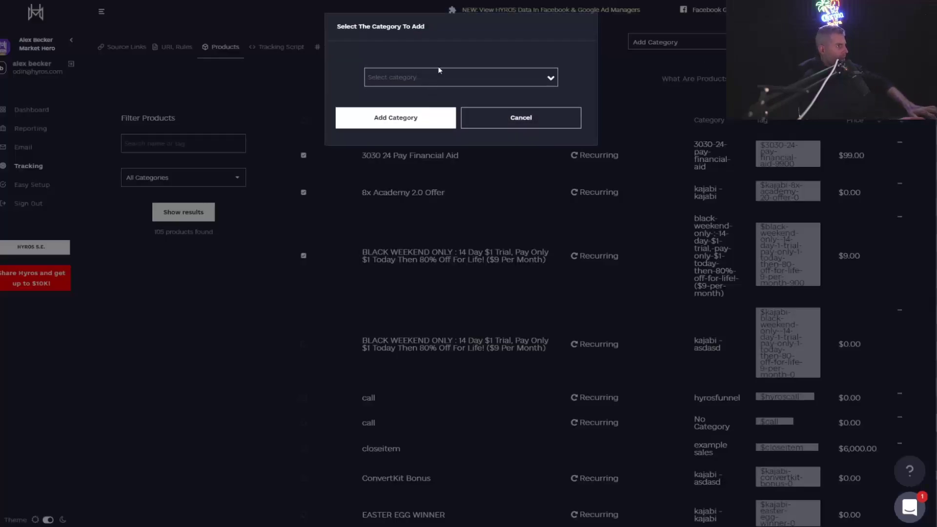
pyautogui.click(435, 79)
pyautogui.write('frontend')
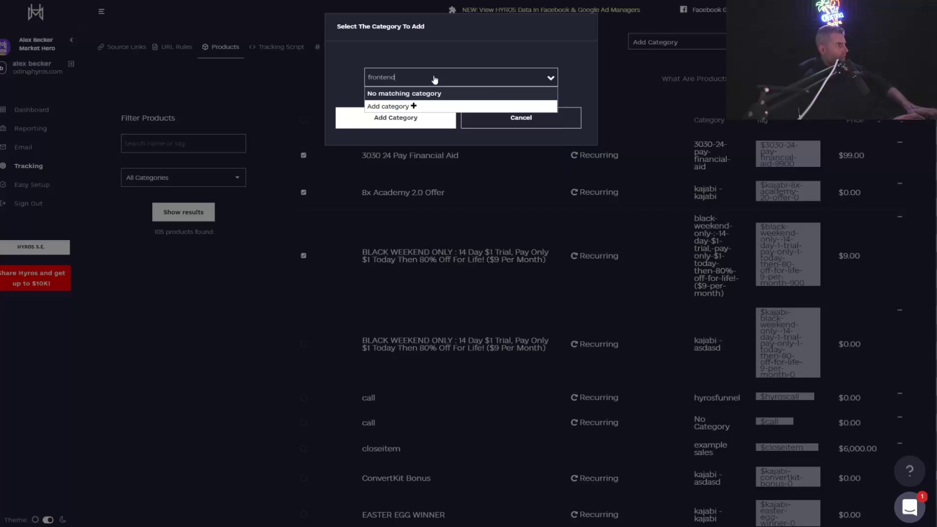
pyautogui.click(385, 106)
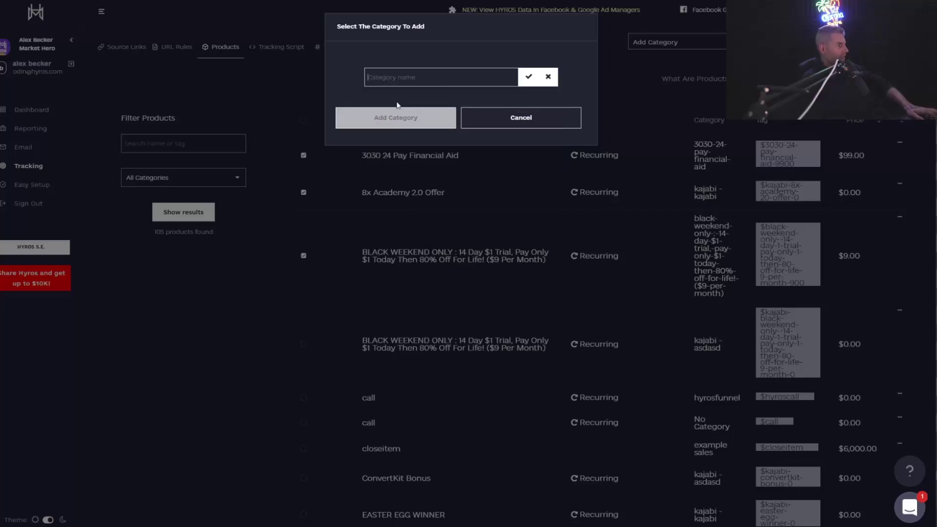
pyautogui.click(426, 77)
pyautogui.write('frontend')
pyautogui.click(529, 78)
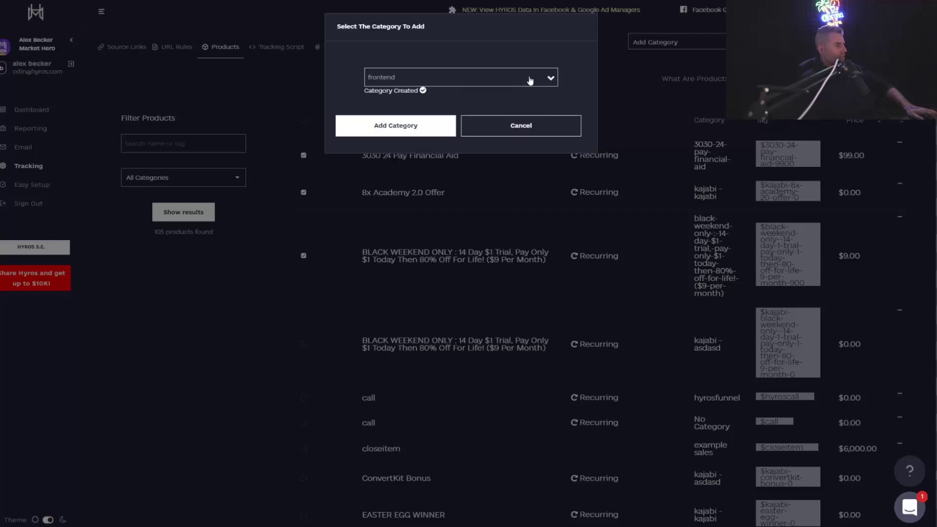
pyautogui.click(411, 129)
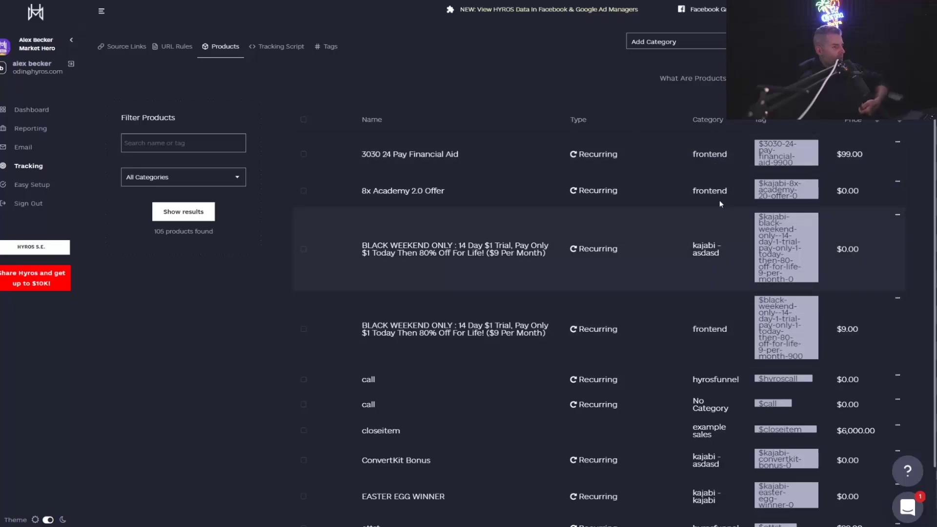
# Create a backend category and assign it to the $0.00 BLACK WEEKEND ONLY product and both call products.
pyautogui.click(304, 249)
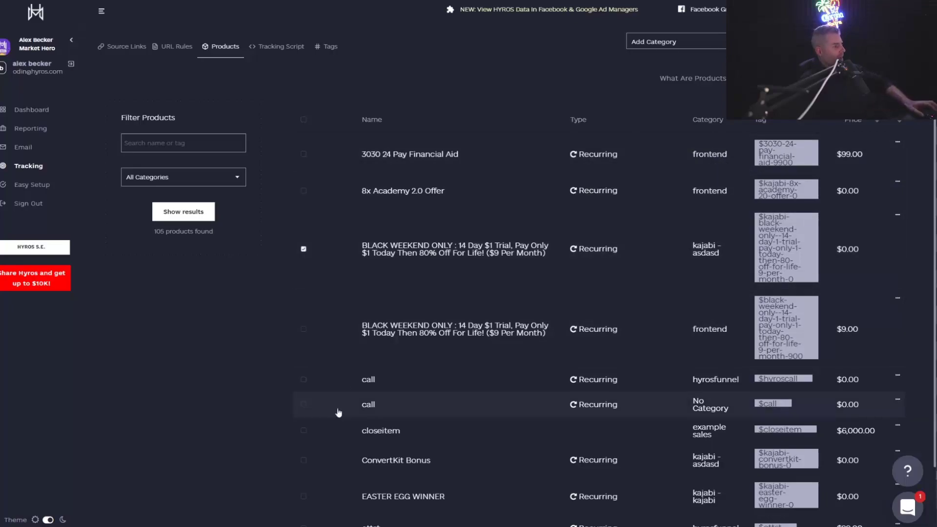
pyautogui.tripleClick(303, 380)
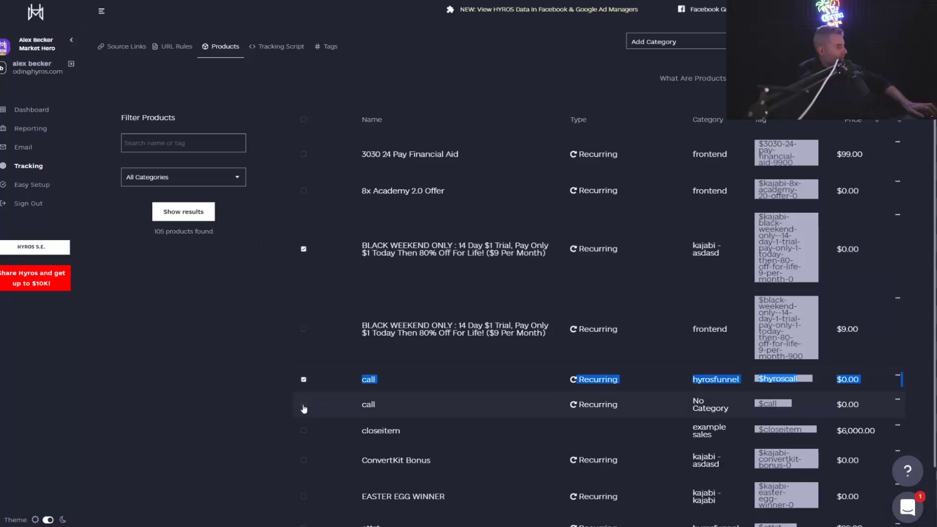
pyautogui.click(303, 404)
pyautogui.click(667, 41)
pyautogui.click(668, 60)
pyautogui.click(444, 76)
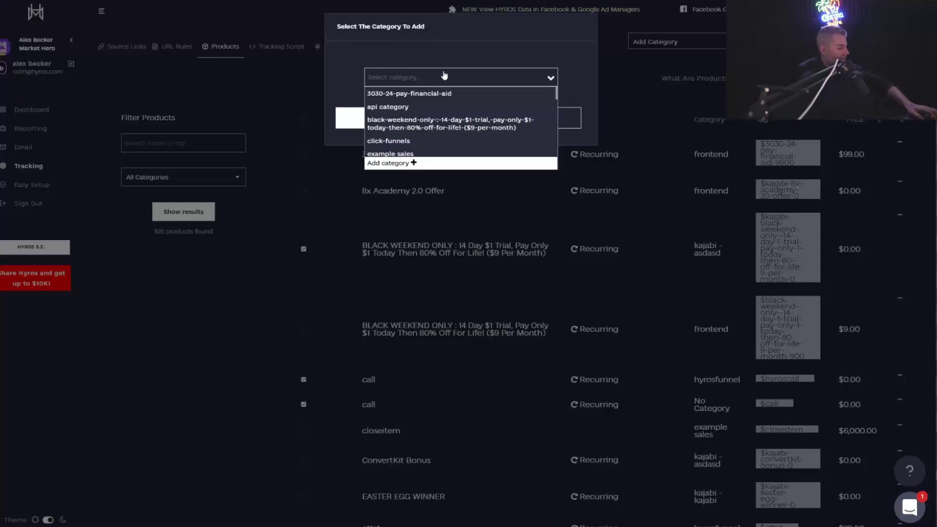
pyautogui.write('backend')
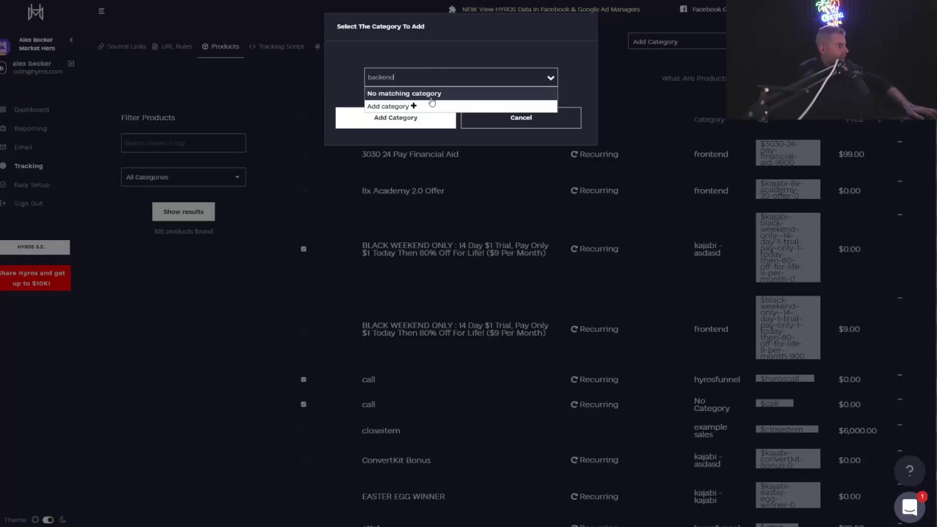
pyautogui.click(433, 104)
pyautogui.click(485, 78)
pyautogui.write('baclemnd')
pyautogui.write('kend')
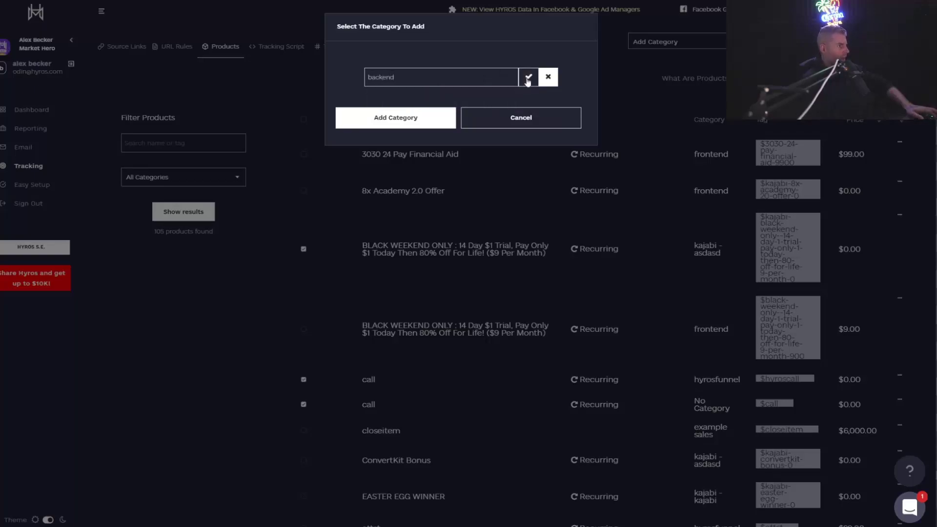
pyautogui.click(527, 78)
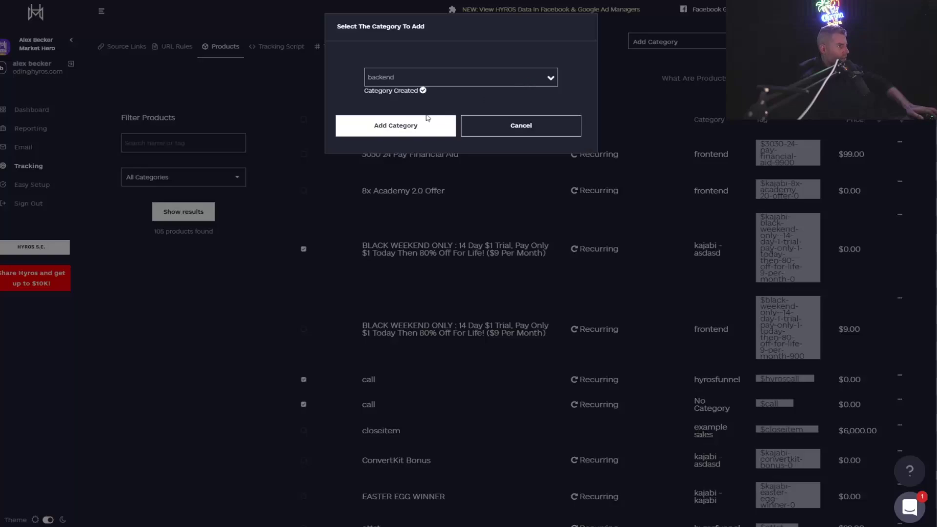
pyautogui.click(404, 128)
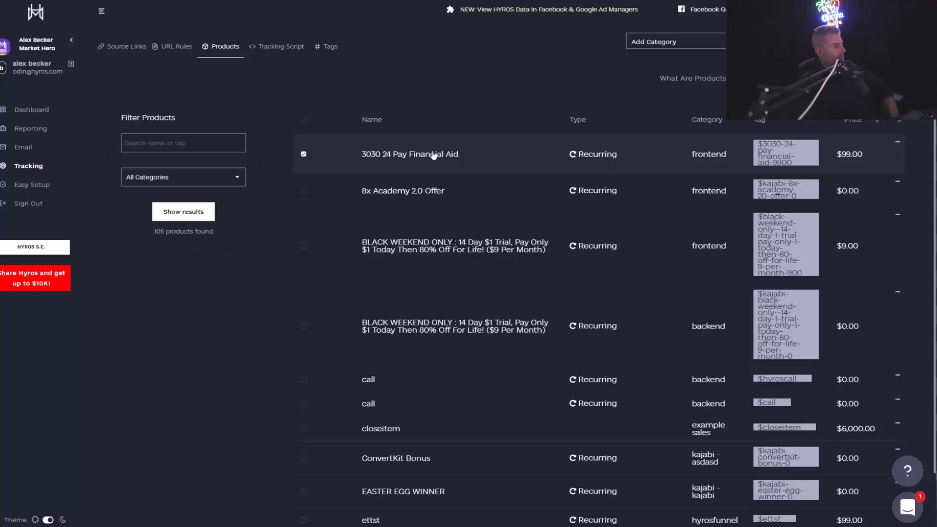
# Review the recurring sale and category settings of the 3030 24 Pay Financial Aid product without saving.
pyautogui.click(898, 145)
pyautogui.click(882, 179)
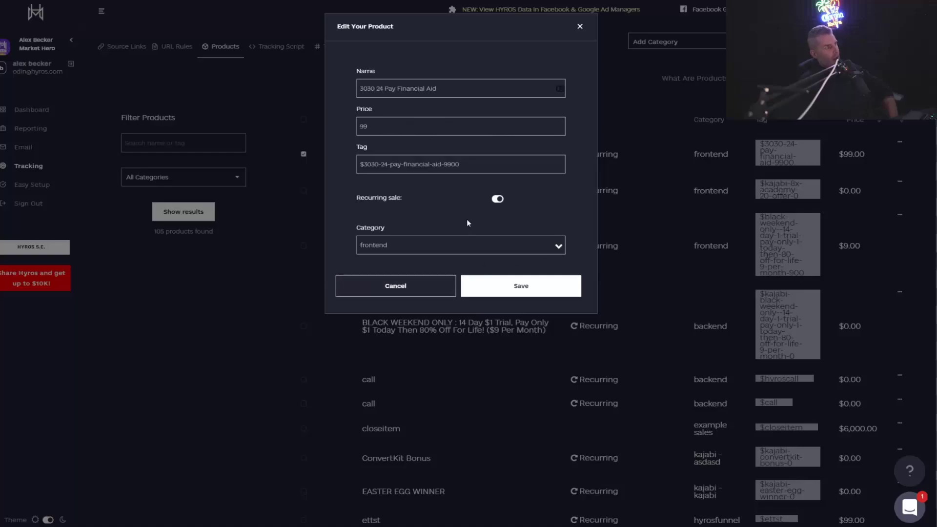
pyautogui.click(430, 292)
# Open the sales report generator and set the report's date range to Last 7 Days.
pyautogui.click(39, 134)
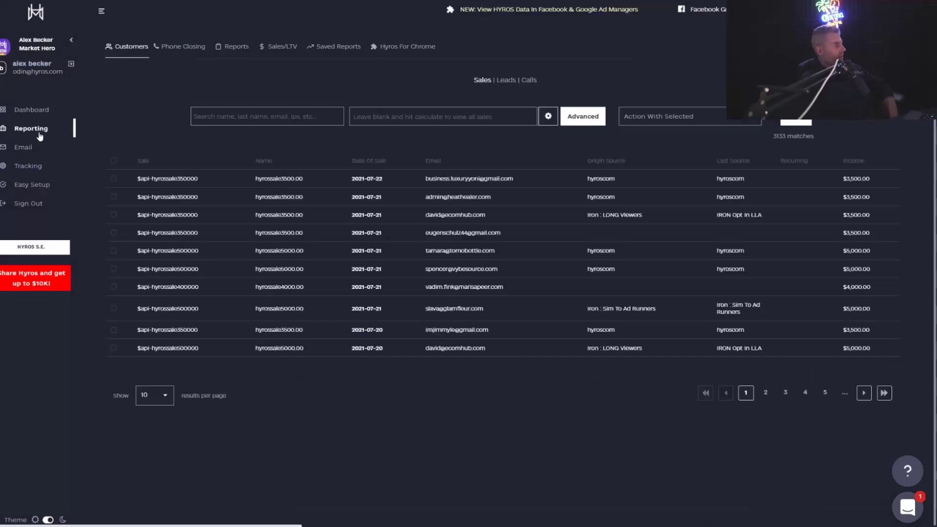
pyautogui.click(239, 47)
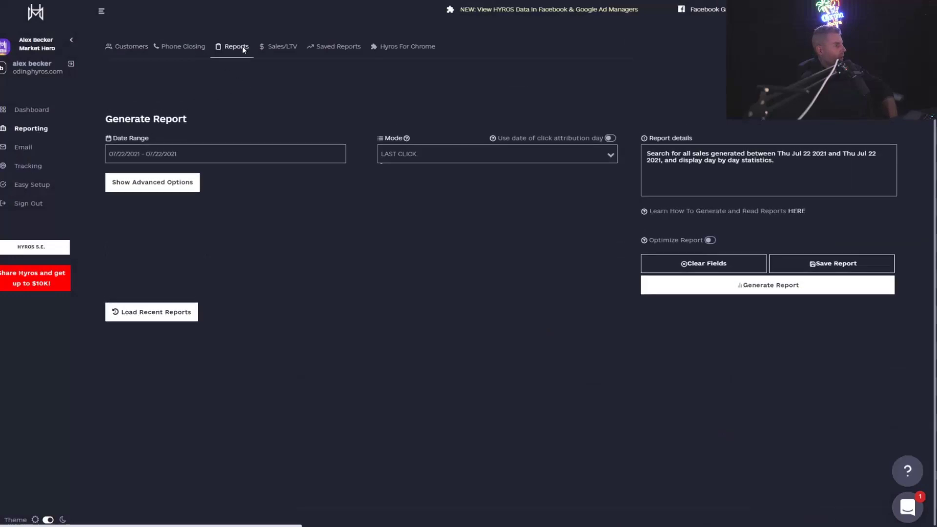
pyautogui.click(212, 155)
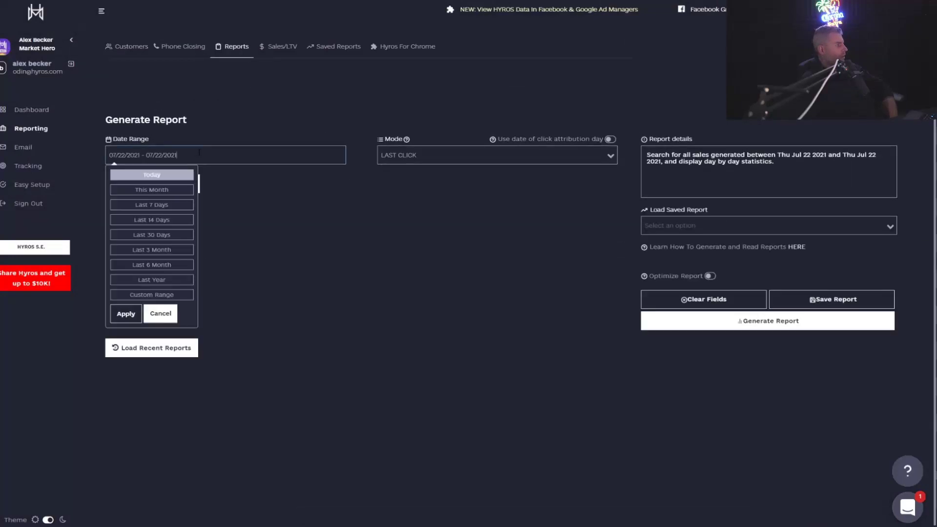
pyautogui.click(176, 209)
# Show the report's advanced options and filter its product groups by frontend.
pyautogui.click(175, 186)
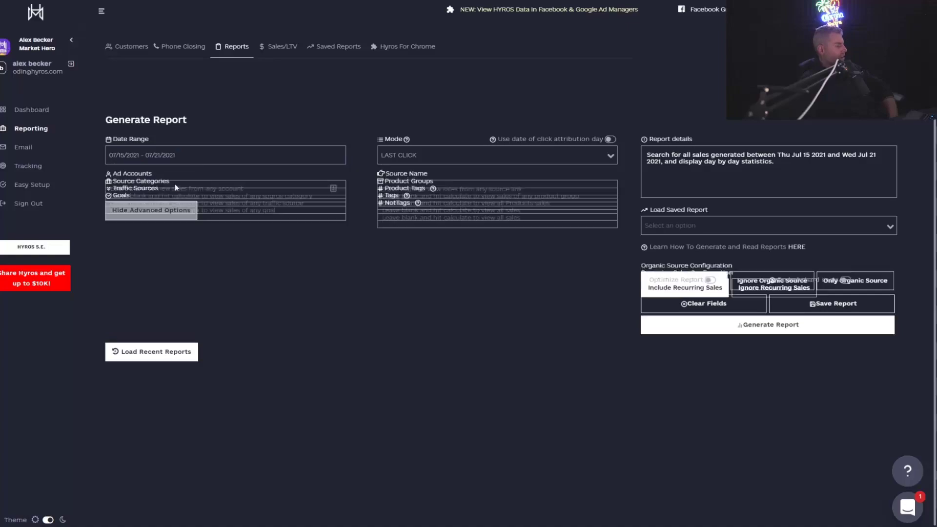
pyautogui.click(440, 223)
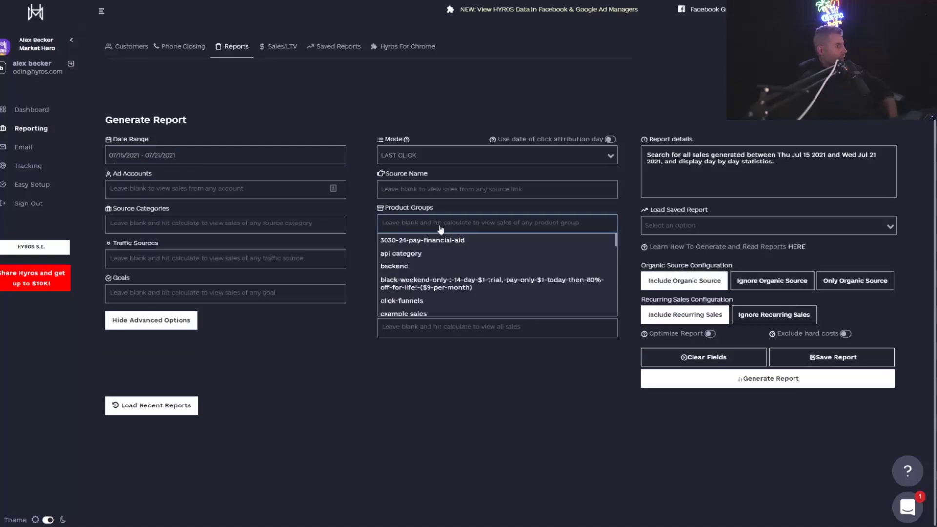
pyautogui.scroll(-3, 424, 283)
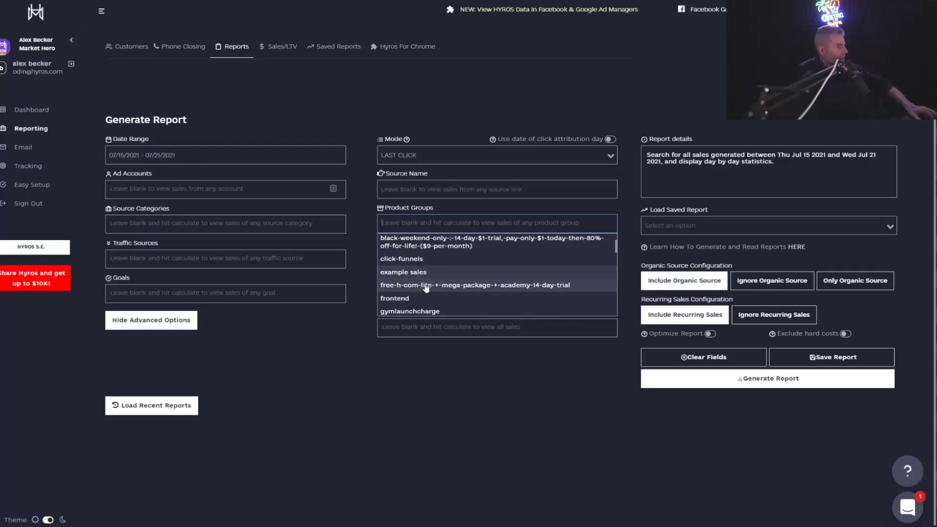
pyautogui.click(424, 299)
pyautogui.click(628, 184)
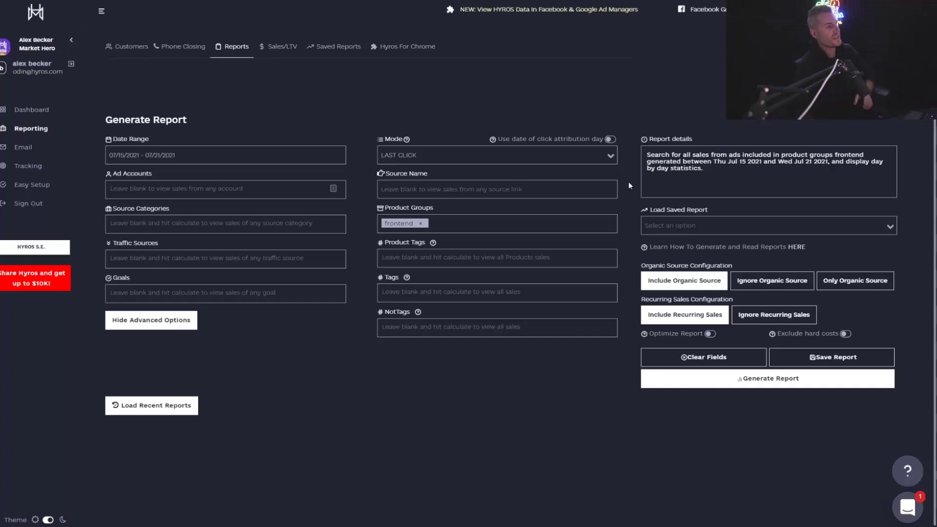
pyautogui.click(481, 230)
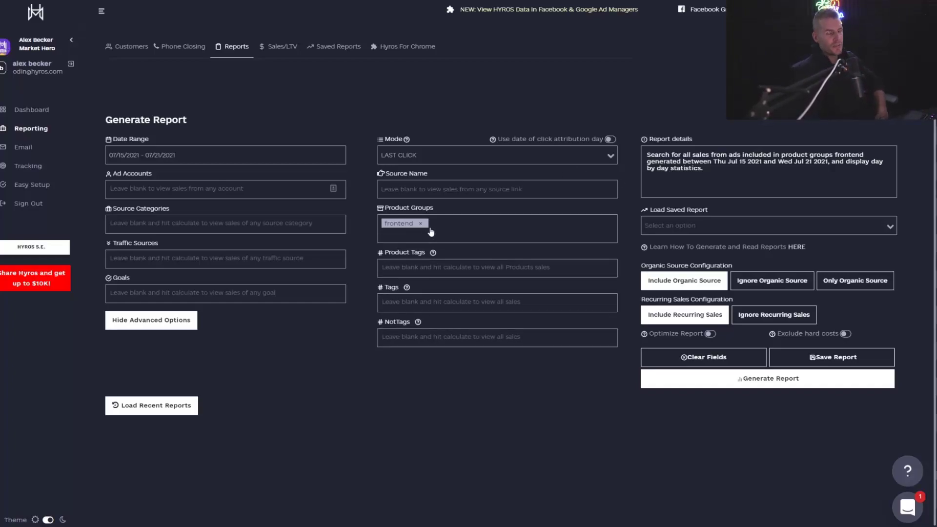
pyautogui.click(730, 184)
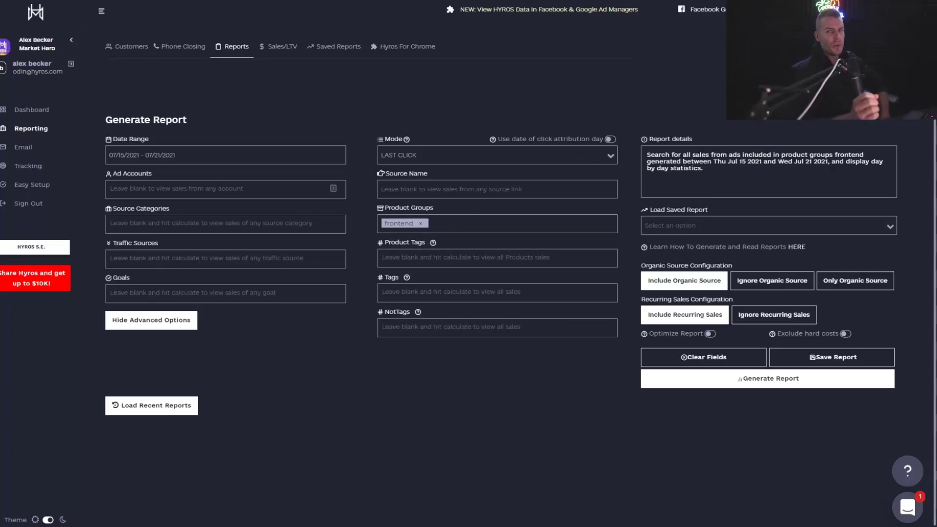
# Switch to the AWW whiteboard, frame the 100 and double-frame the 80, and cross out the 200 and 300 in the BE section.
pyautogui.hotkey('ctrl', 'Tab')
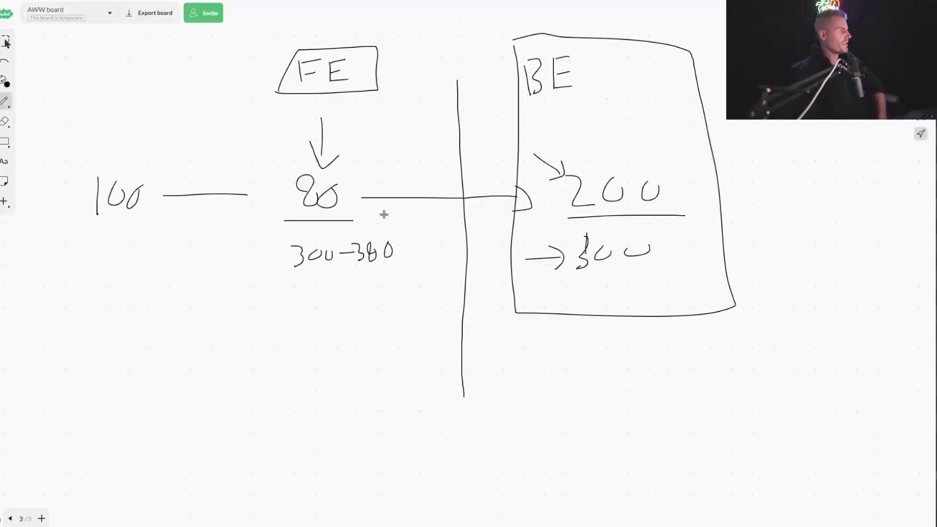
pyautogui.moveTo(84, 153)
pyautogui.mouseDown()
pyautogui.moveTo(88, 241)
pyautogui.moveTo(124, 160)
pyautogui.mouseUp()
pyautogui.moveTo(287, 156)
pyautogui.mouseDown()
pyautogui.moveTo(287, 211)
pyautogui.moveTo(337, 163)
pyautogui.moveTo(281, 160)
pyautogui.mouseUp()
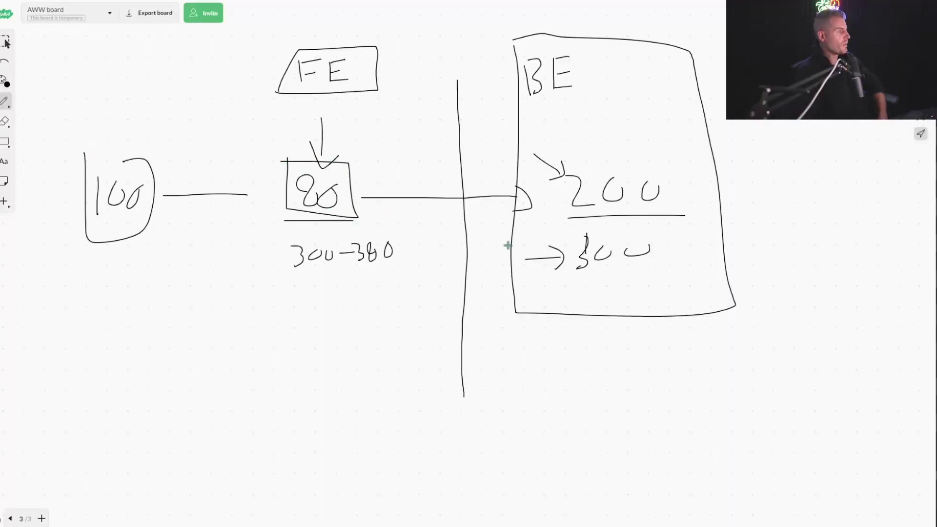
pyautogui.moveTo(565, 297); pyautogui.dragTo(657, 236)
pyautogui.moveTo(563, 235); pyautogui.dragTo(641, 173)
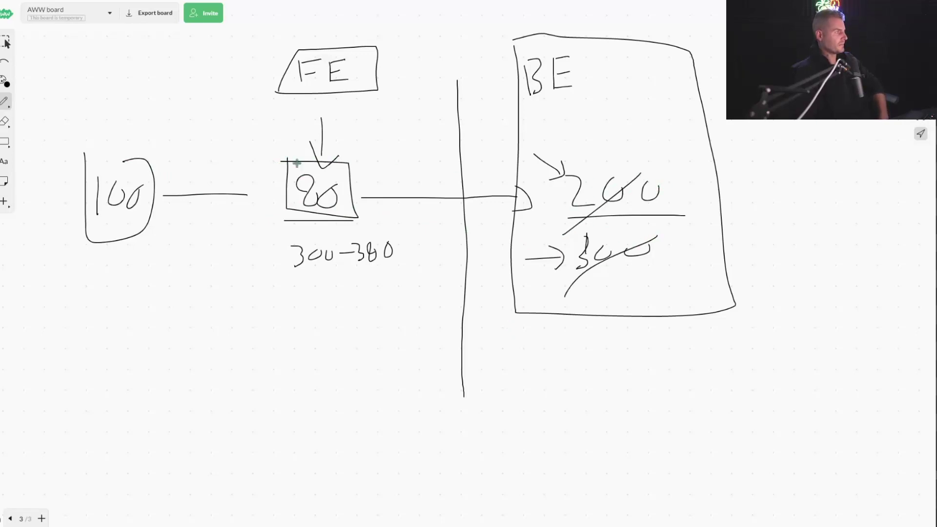
pyautogui.moveTo(280, 143)
pyautogui.mouseDown()
pyautogui.moveTo(267, 211)
pyautogui.moveTo(376, 156)
pyautogui.moveTo(293, 147)
pyautogui.mouseUp()
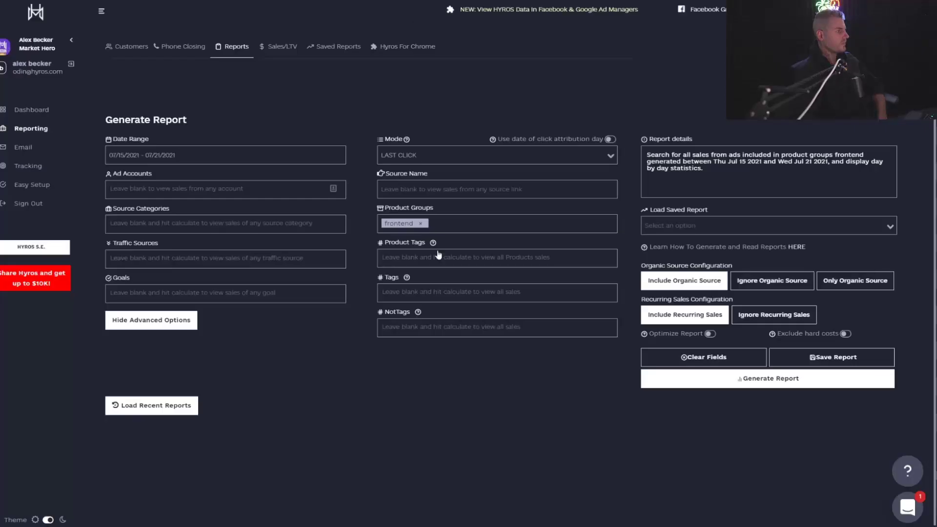
# In the HYROS report, replace the frontend product group with backend and set recurring sales to be ignored.
pyautogui.click(427, 224)
pyautogui.click(422, 224)
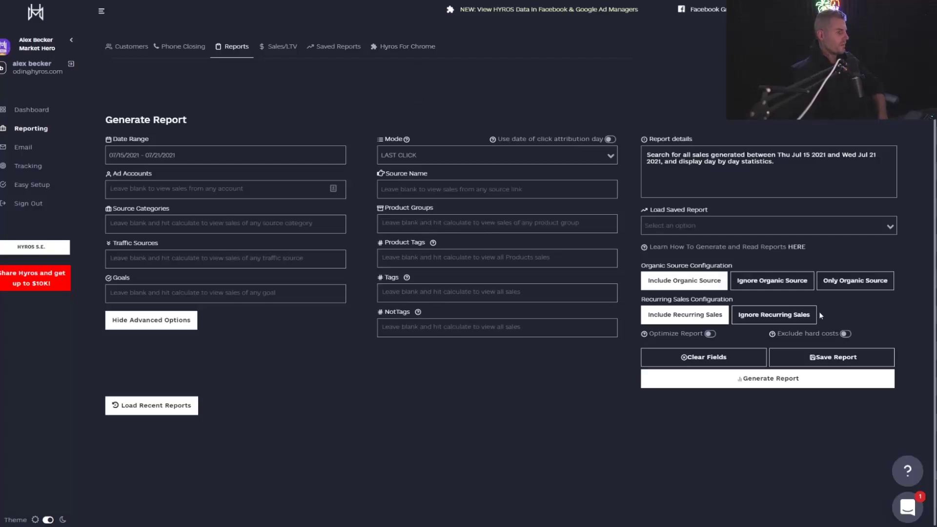
pyautogui.click(774, 320)
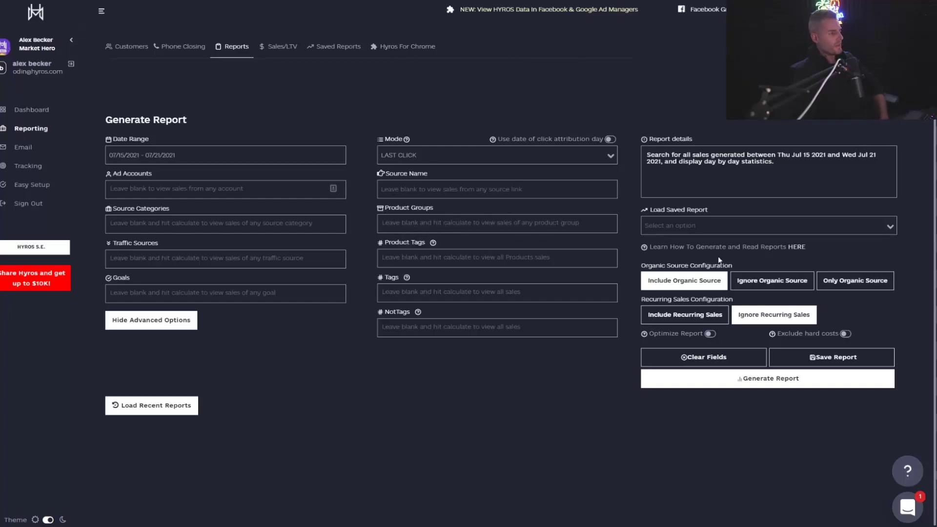
pyautogui.click(422, 229)
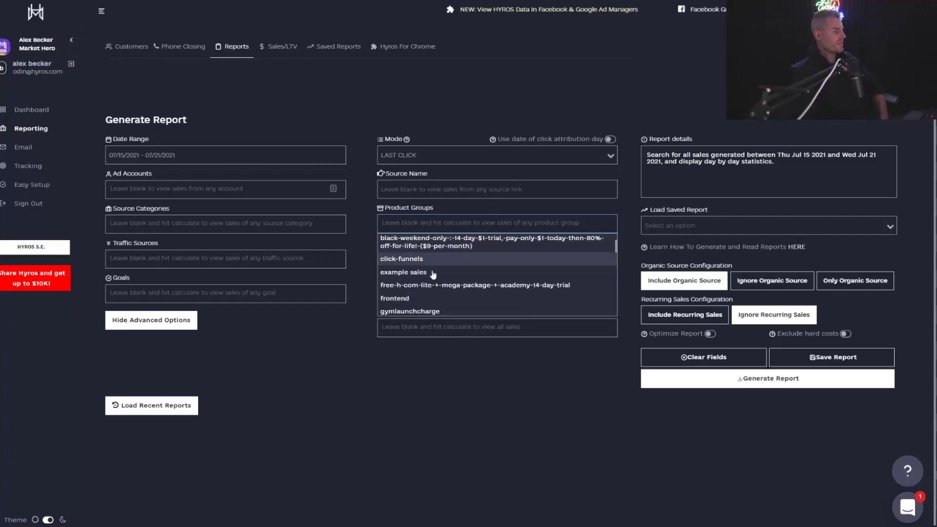
pyautogui.write('bac')
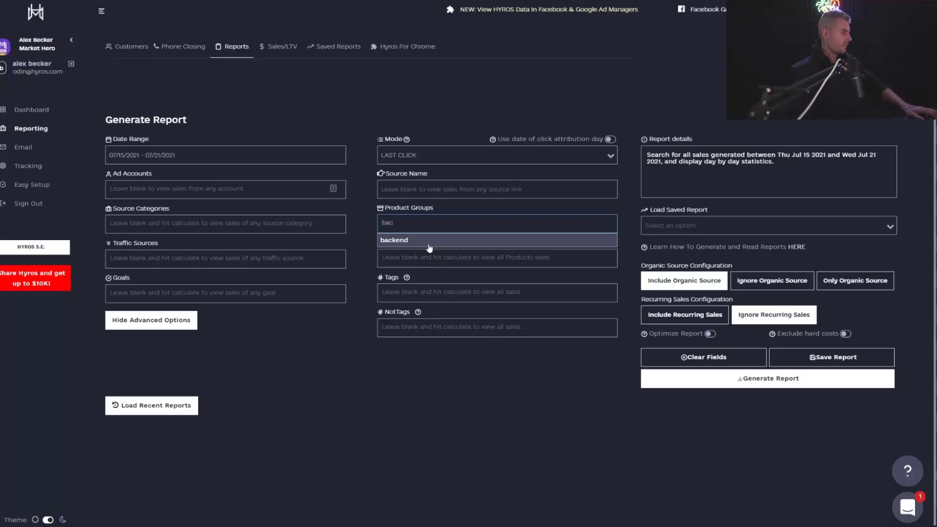
pyautogui.click(429, 242)
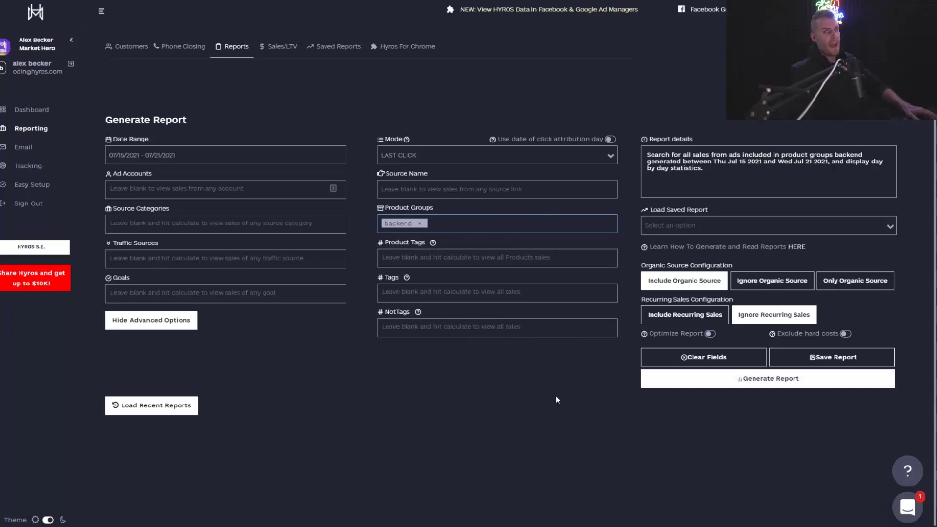
# Include recurring sales in the report and add frontend alongside the backend product group.
pyautogui.click(678, 315)
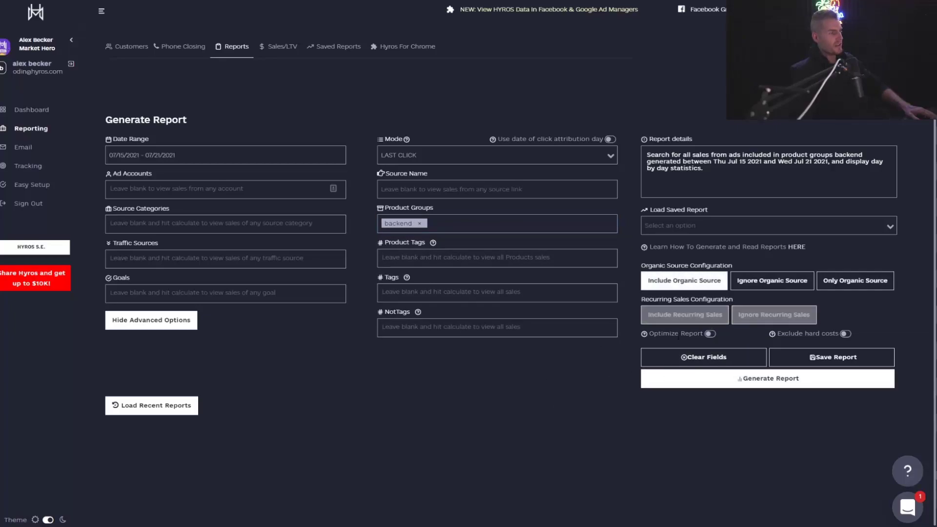
pyautogui.click(471, 232)
pyautogui.click(419, 241)
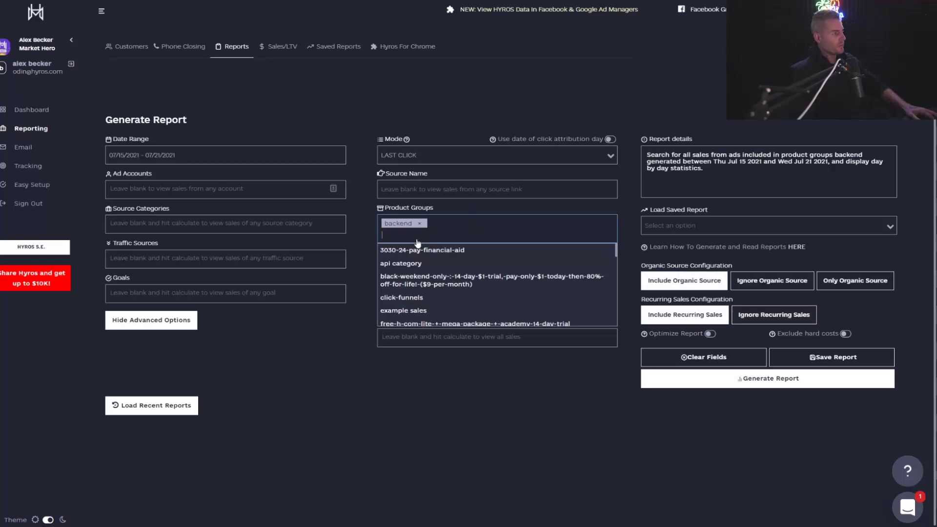
pyautogui.write('front')
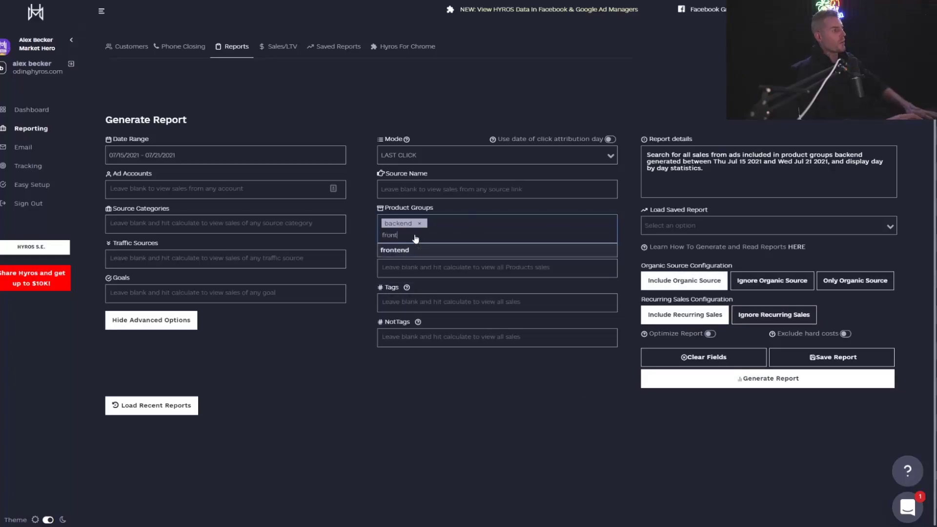
pyautogui.click(409, 250)
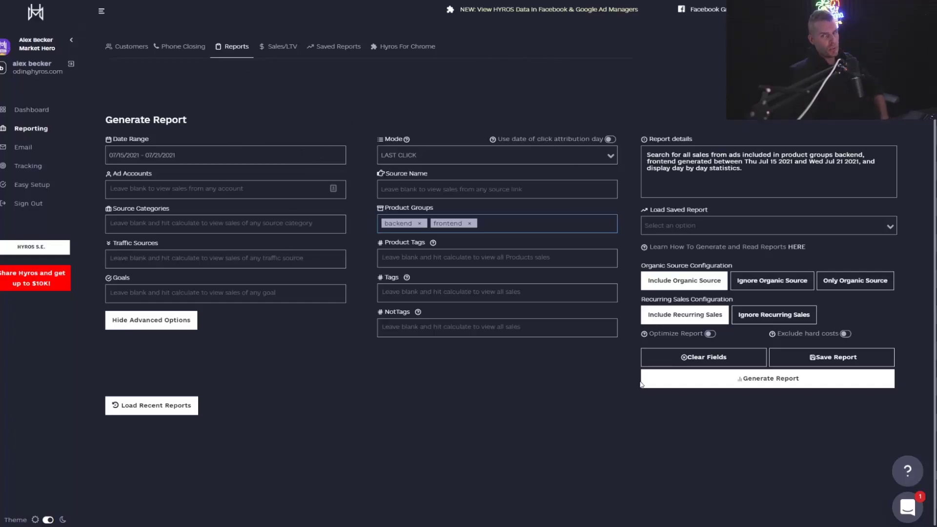
pyautogui.click(527, 223)
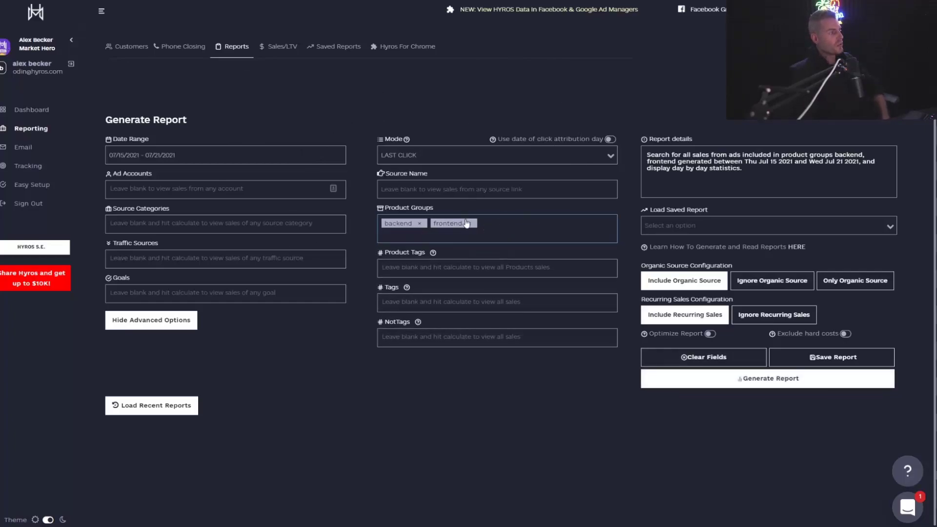
pyautogui.click(559, 247)
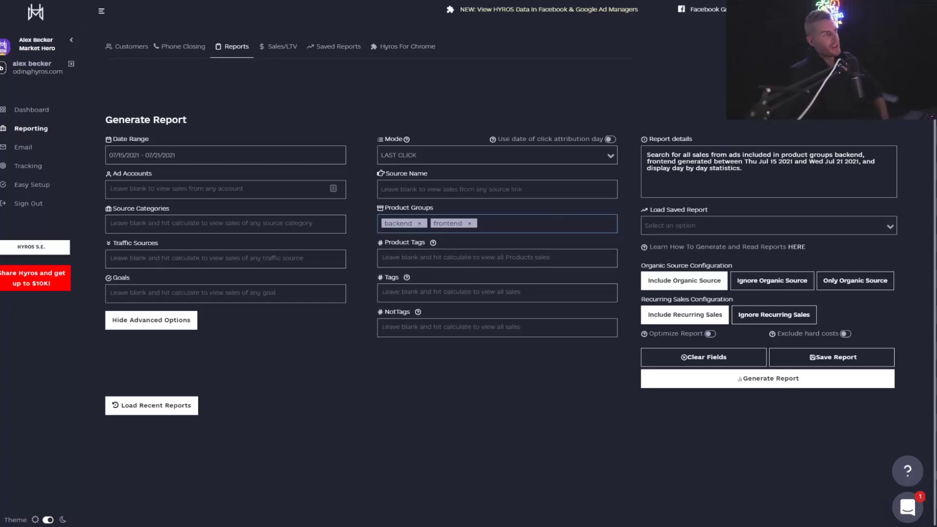
# Switch to the AWW whiteboard, draw an arrow to the framed 80, and outline the FE and BE sections together.
pyautogui.hotkey('ctrl', 'Tab')
pyautogui.moveTo(217, 112)
pyautogui.mouseDown()
pyautogui.moveTo(258, 144)
pyautogui.moveTo(271, 142)
pyautogui.moveTo(255, 161)
pyautogui.mouseUp()
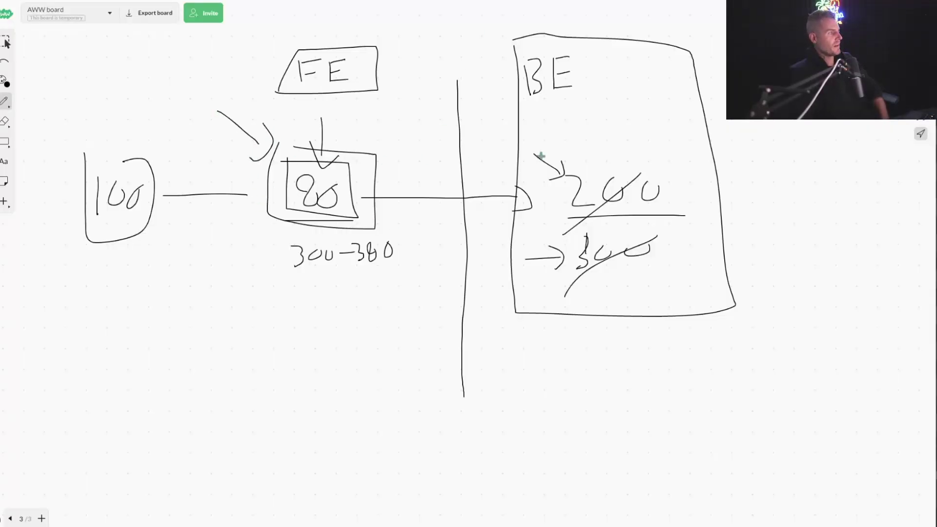
pyautogui.moveTo(269, 29)
pyautogui.mouseDown()
pyautogui.moveTo(790, 220)
pyautogui.moveTo(241, 210)
pyautogui.moveTo(252, 35)
pyautogui.mouseUp()
# Write a framed 5000 below the BE section with one arrow rising from it and one pointing down at it, and return to HYROS.
pyautogui.moveTo(521, 389)
pyautogui.mouseDown()
pyautogui.moveTo(517, 426)
pyautogui.moveTo(559, 410)
pyautogui.mouseUp()
pyautogui.moveTo(575, 412)
pyautogui.mouseDown()
pyautogui.moveTo(592, 423)
pyautogui.moveTo(608, 414)
pyautogui.mouseUp()
pyautogui.moveTo(634, 410); pyautogui.dragTo(636, 408)
pyautogui.moveTo(504, 382)
pyautogui.mouseDown()
pyautogui.moveTo(550, 443)
pyautogui.moveTo(510, 389)
pyautogui.moveTo(487, 274)
pyautogui.moveTo(506, 287)
pyautogui.mouseUp()
pyautogui.moveTo(610, 351)
pyautogui.mouseDown()
pyautogui.moveTo(606, 385)
pyautogui.moveTo(619, 382)
pyautogui.mouseUp()
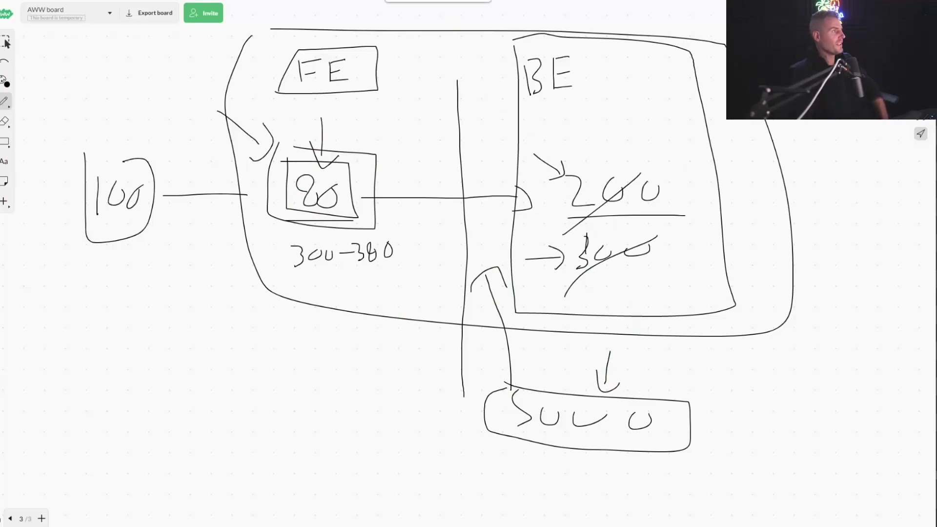
pyautogui.click(420, 1)
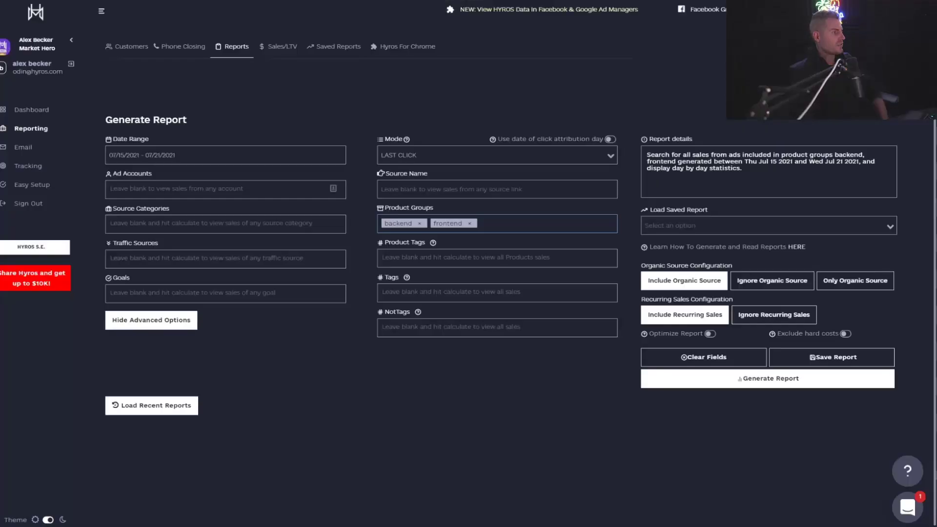
pyautogui.click(527, 222)
pyautogui.click(510, 223)
pyautogui.click(492, 224)
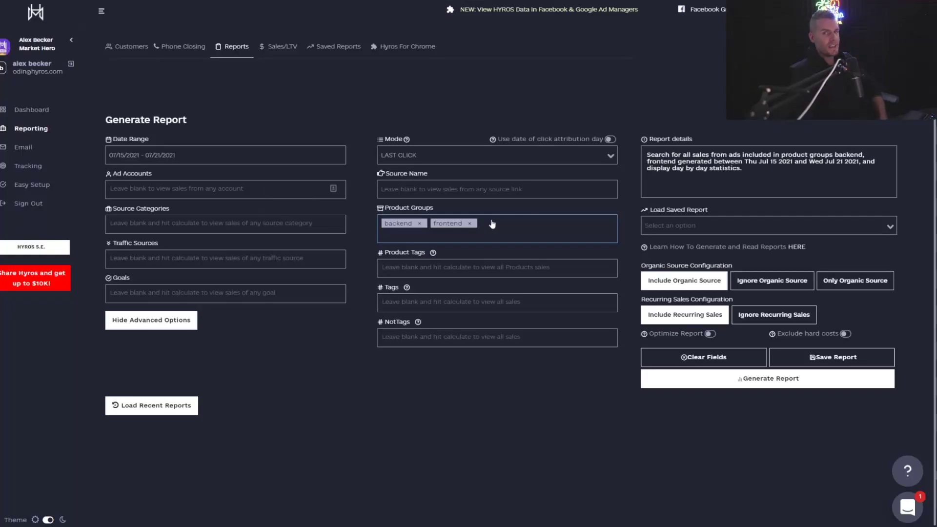
pyautogui.click(440, 191)
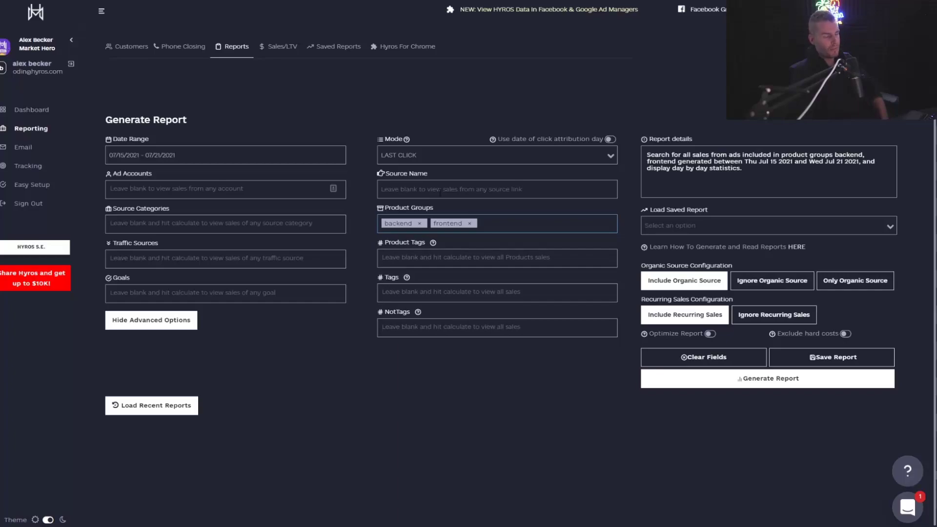
pyautogui.click(488, 229)
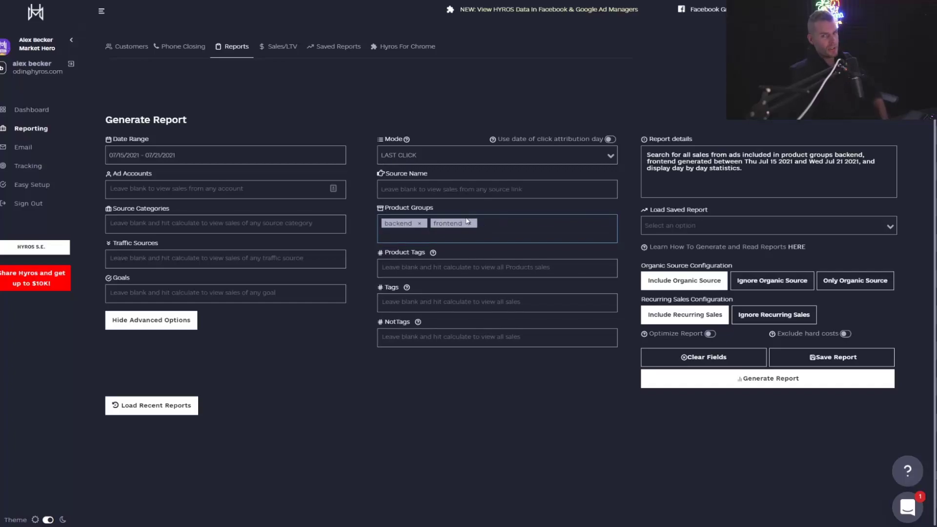
pyautogui.click(389, 443)
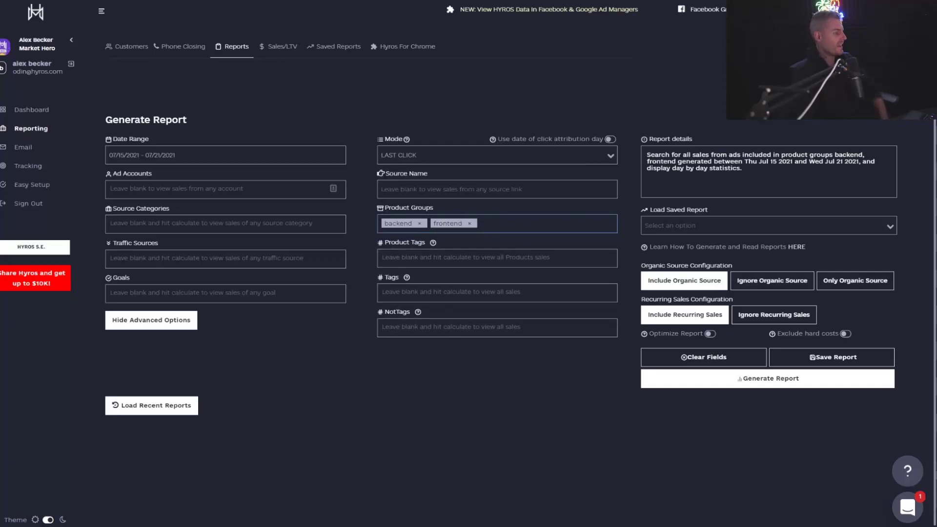
pyautogui.moveTo(380, 526)
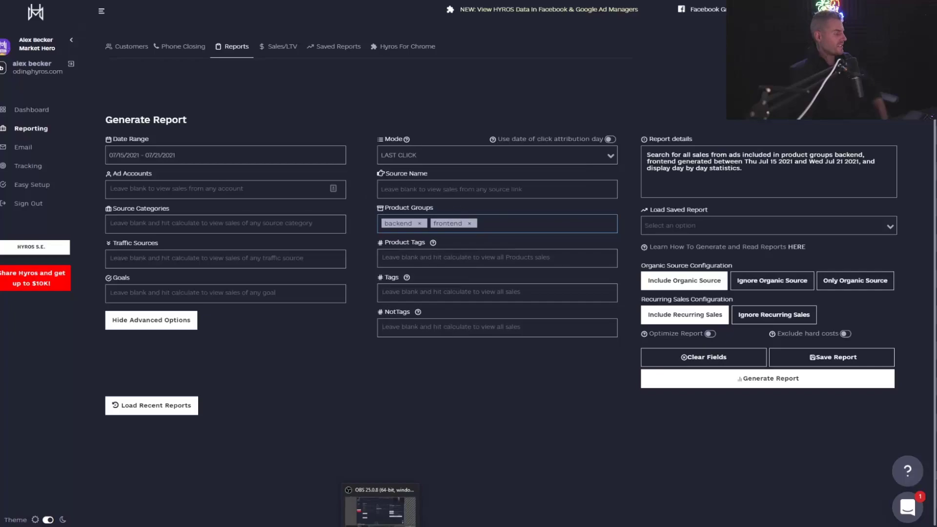